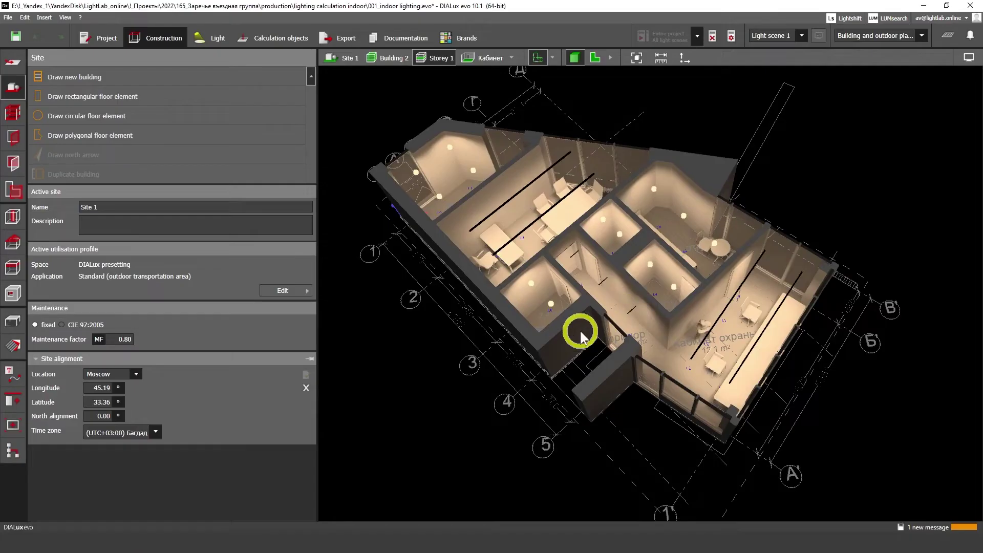
left_click_drag(579, 332, 666, 324)
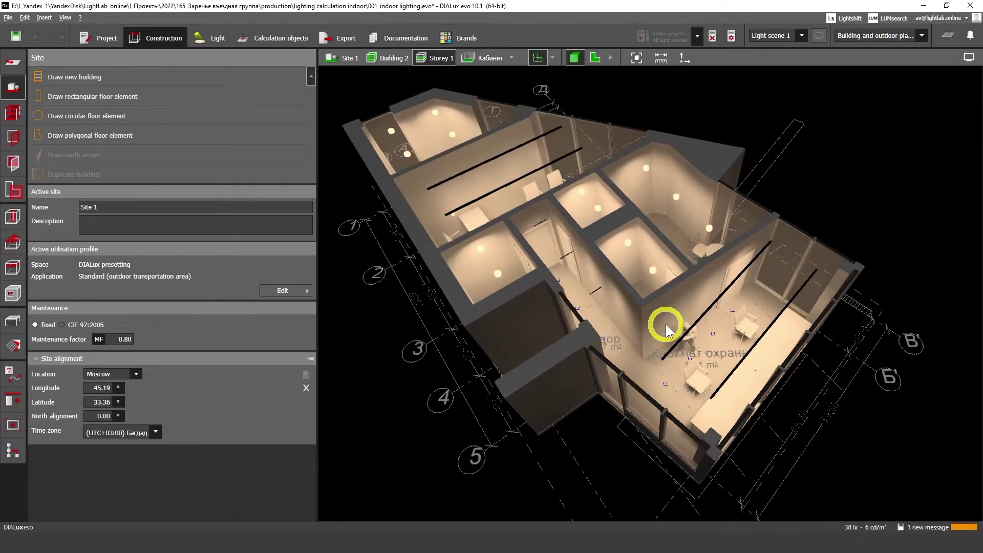
middle_click_drag(612, 301, 619, 309)
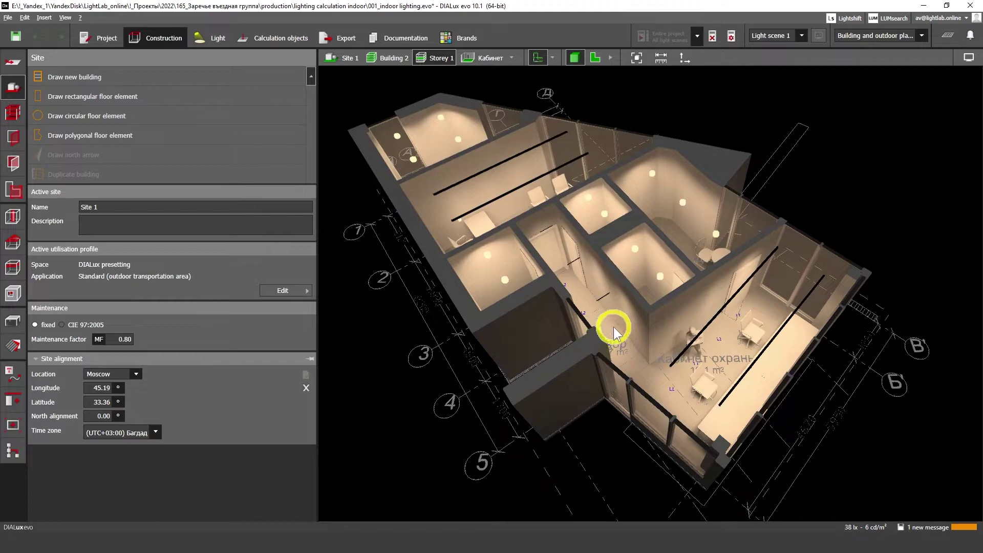
left_click_drag(619, 324, 682, 319)
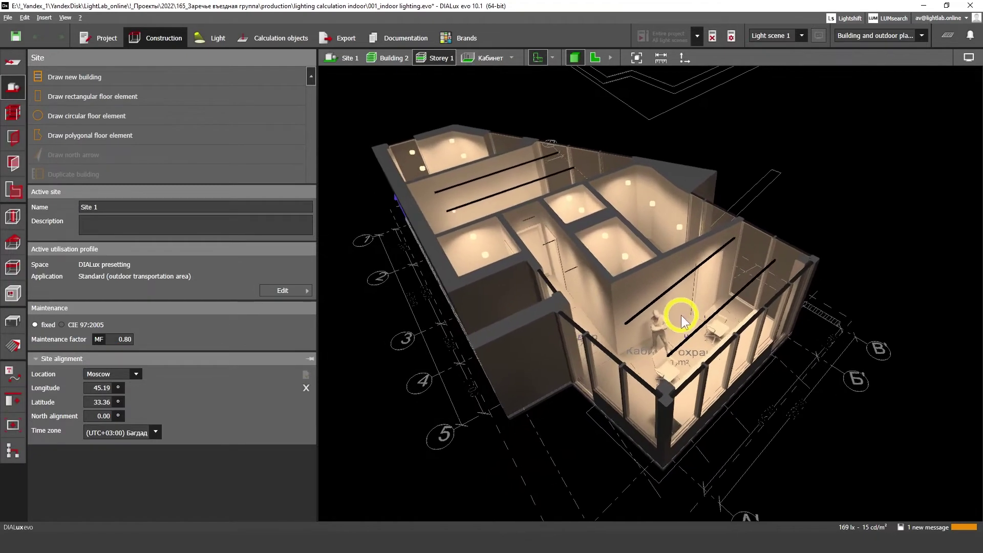
middle_click_drag(630, 324, 622, 336)
Search the system for "dial" and launch a second instance of DIALux evo
left_click(26, 530)
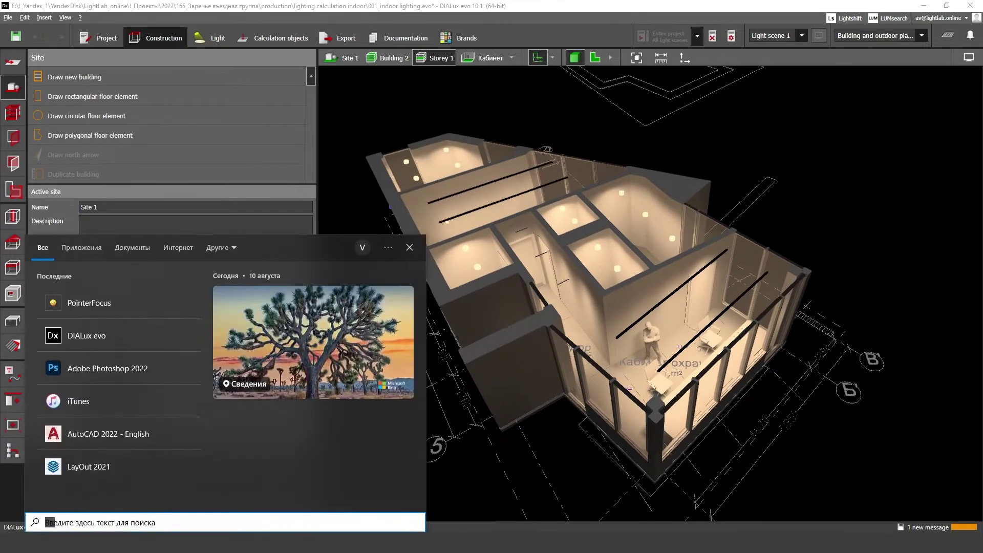
type("dial")
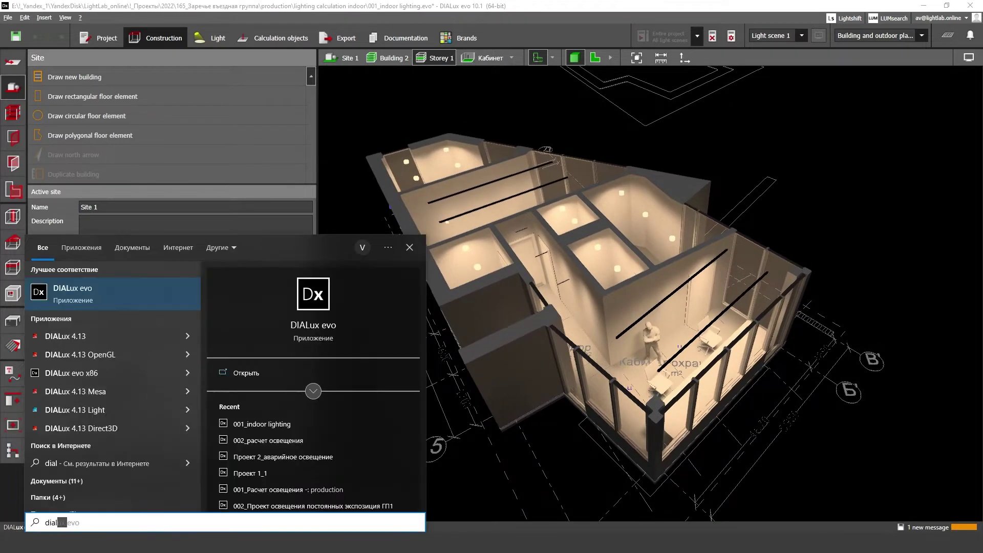
left_click(72, 297)
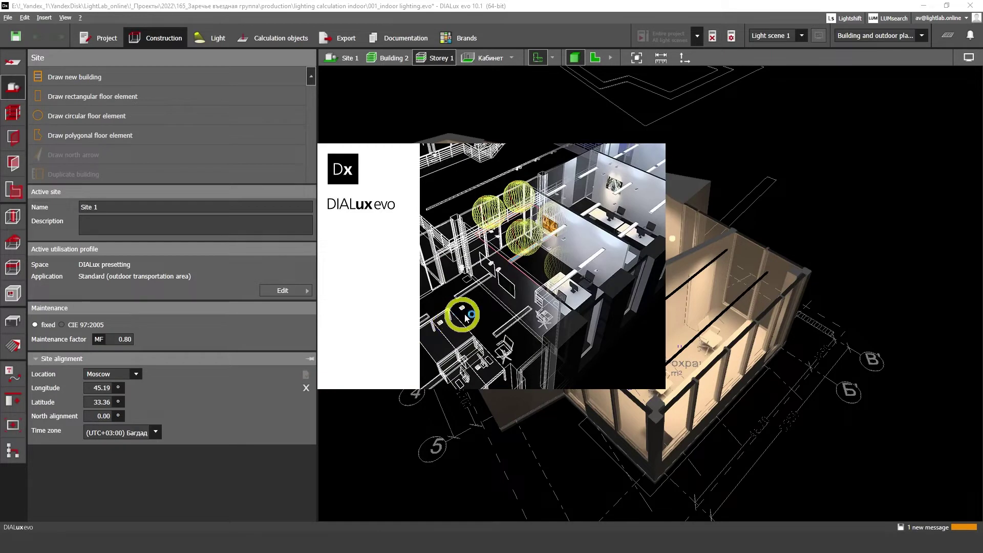
Inspect the finished building from outside and show the saved view Вид 2 to look into its lit rooms
left_click_drag(466, 317, 707, 118)
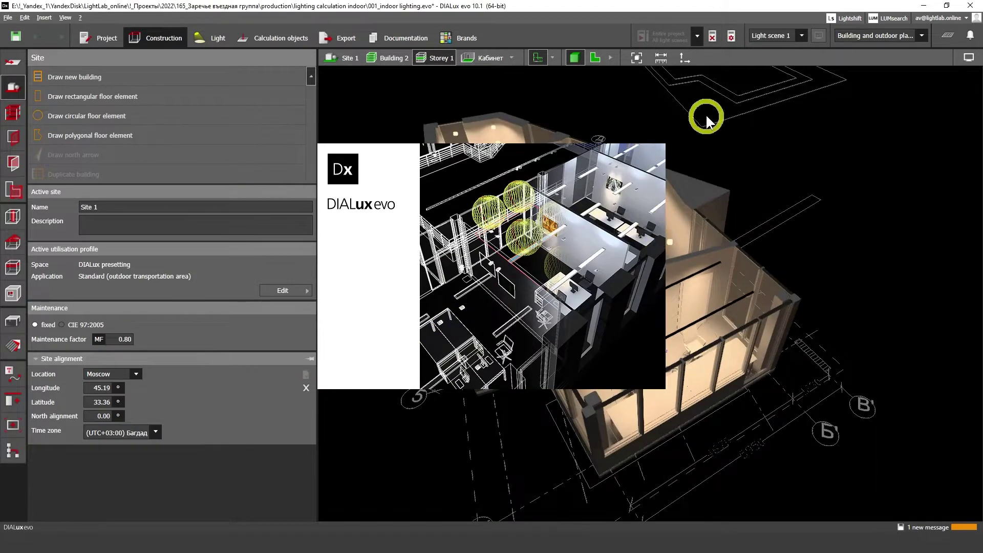
mouse_move(570, 247)
left_mouse_down()
mouse_move(571, 290)
mouse_move(579, 240)
left_mouse_up()
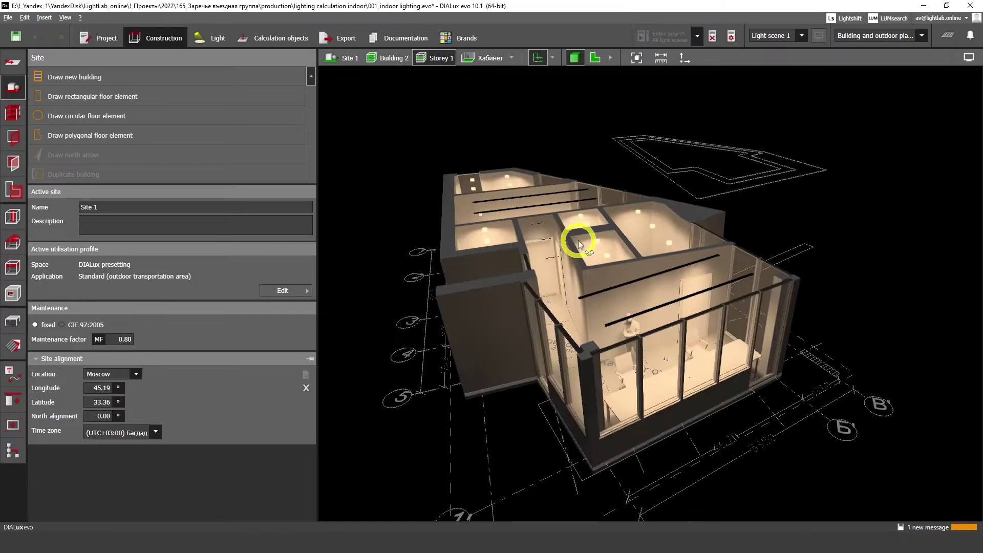
scroll(625, 275, "up", 3)
left_click_drag(624, 275, 630, 226)
scroll(573, 248, "down", 5)
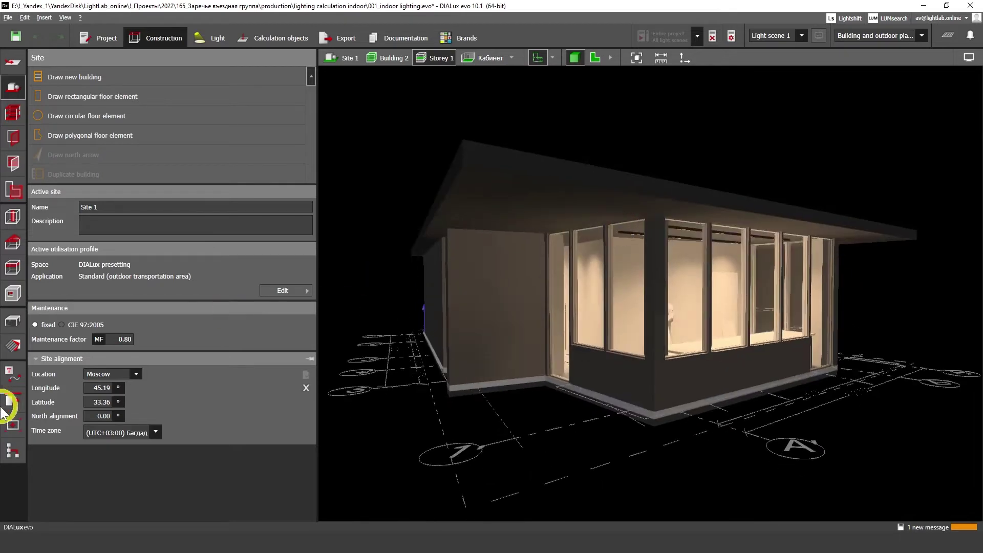
left_click(12, 424)
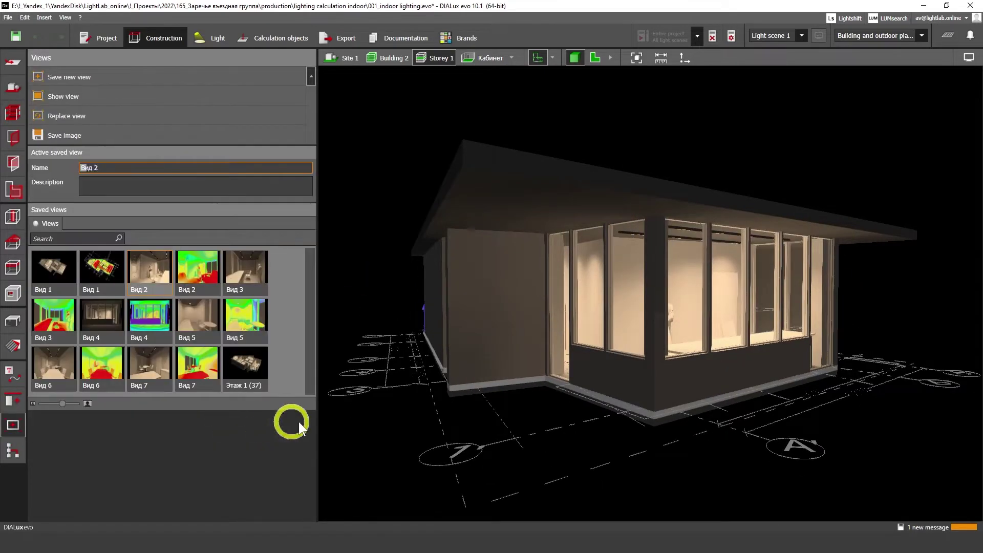
left_click(52, 273)
left_click(149, 267)
left_click_drag(633, 345, 543, 256)
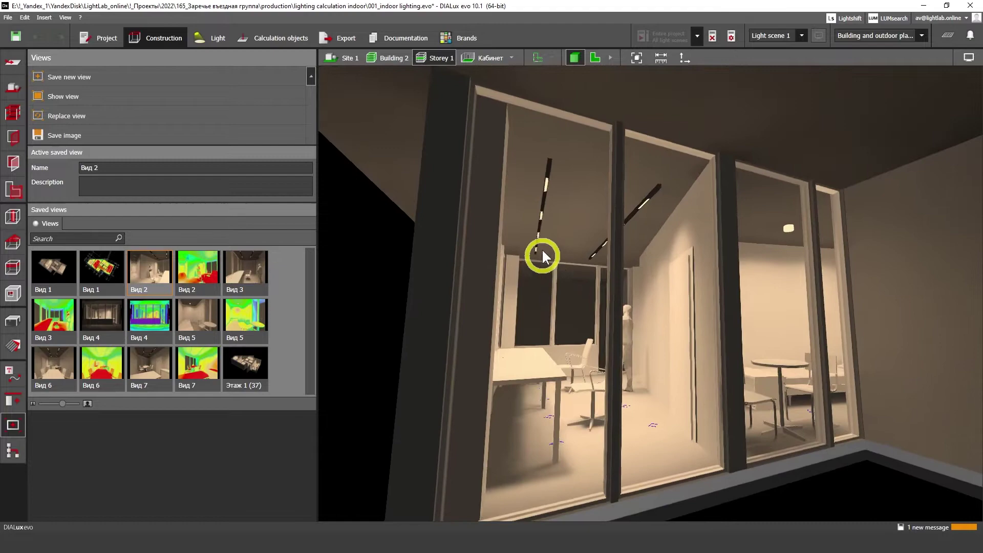
left_click_drag(548, 188, 481, 194)
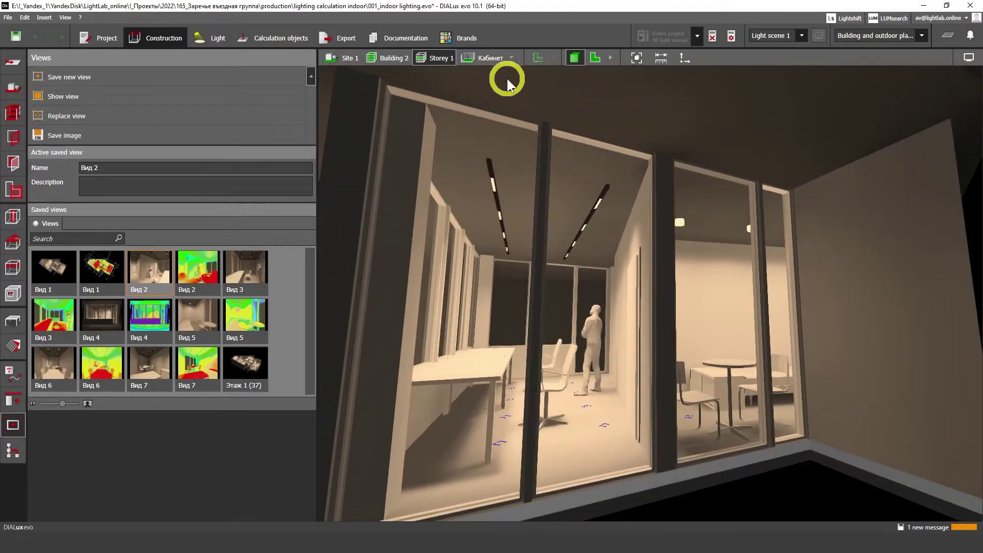
Examine the storey's furniture and luminaire layout in the floor plan, and inspect the whole lit storey in 3D
left_click(595, 57)
scroll(678, 299, "up", 5)
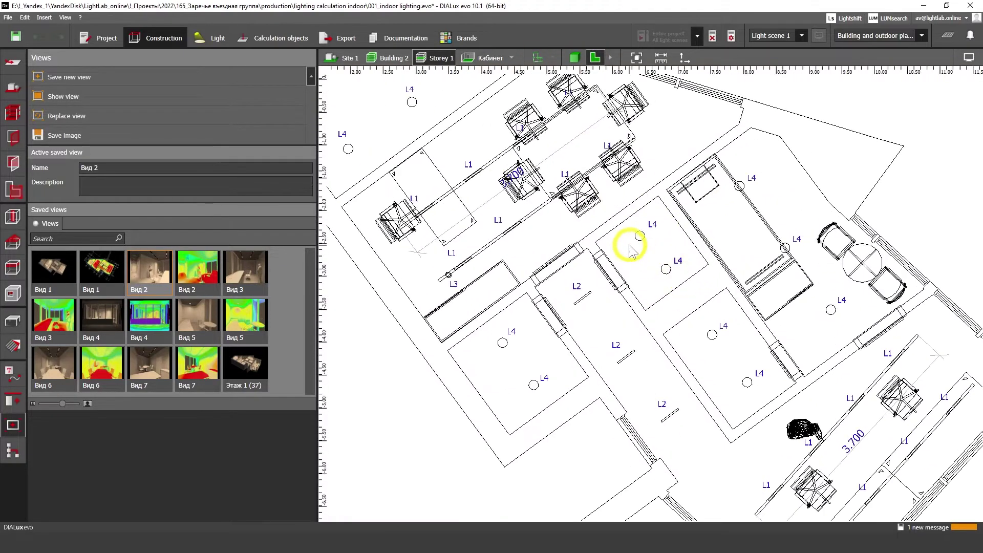
left_click_drag(682, 283, 530, 240)
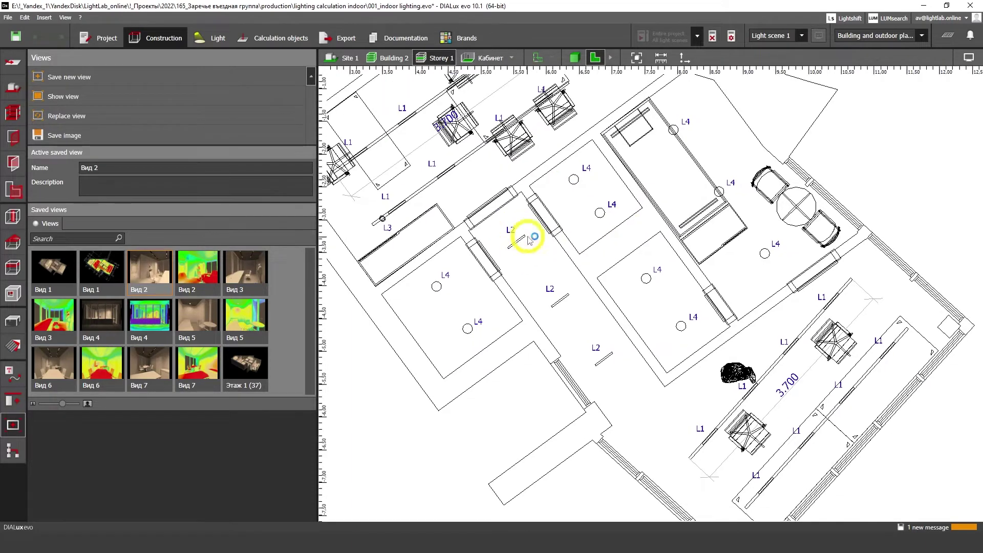
left_click(576, 58)
right_click_drag(628, 270, 674, 288)
scroll(559, 299, "down", 5)
right_click_drag(559, 299, 545, 354)
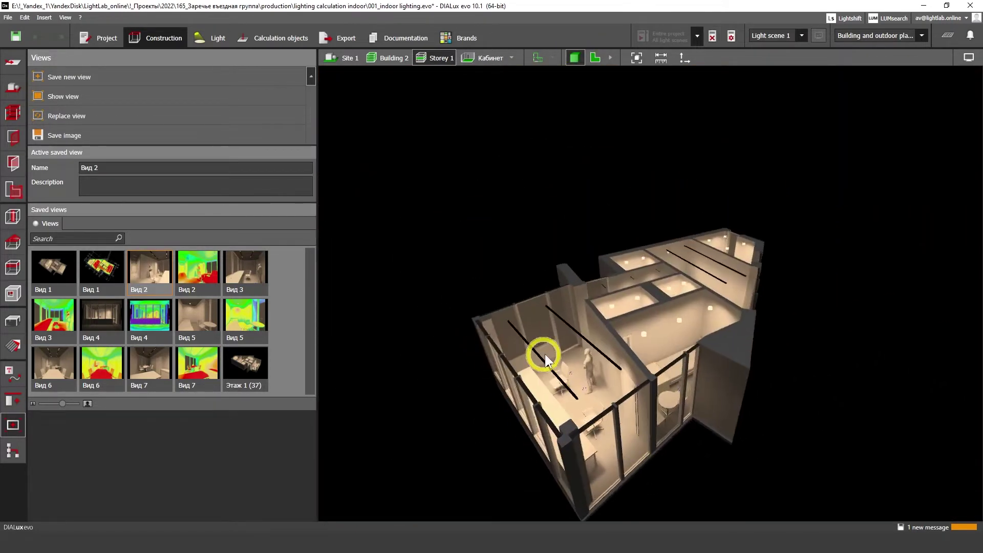
left_click_drag(547, 358, 683, 298)
left_click_drag(589, 275, 572, 265)
left_click_drag(639, 305, 622, 262)
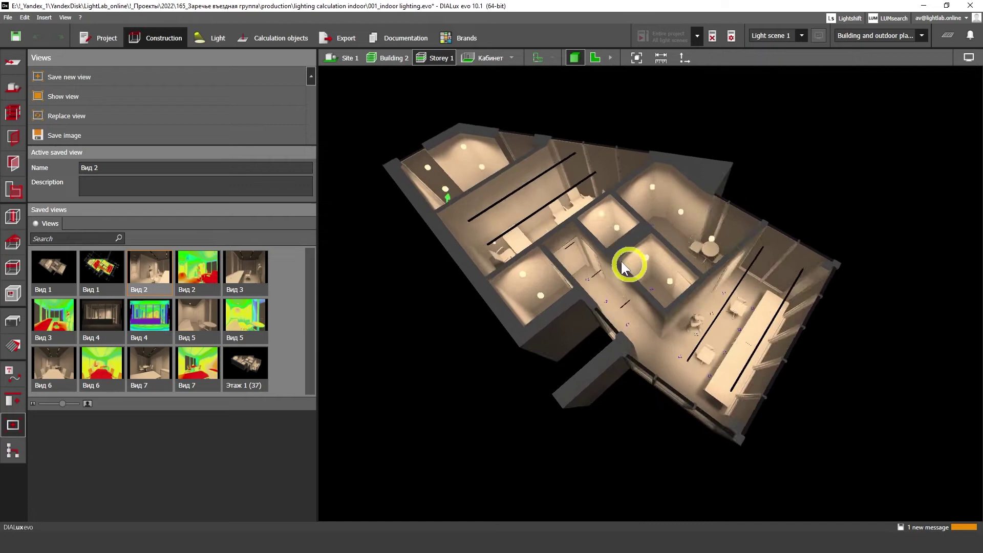
left_click_drag(726, 337, 693, 296)
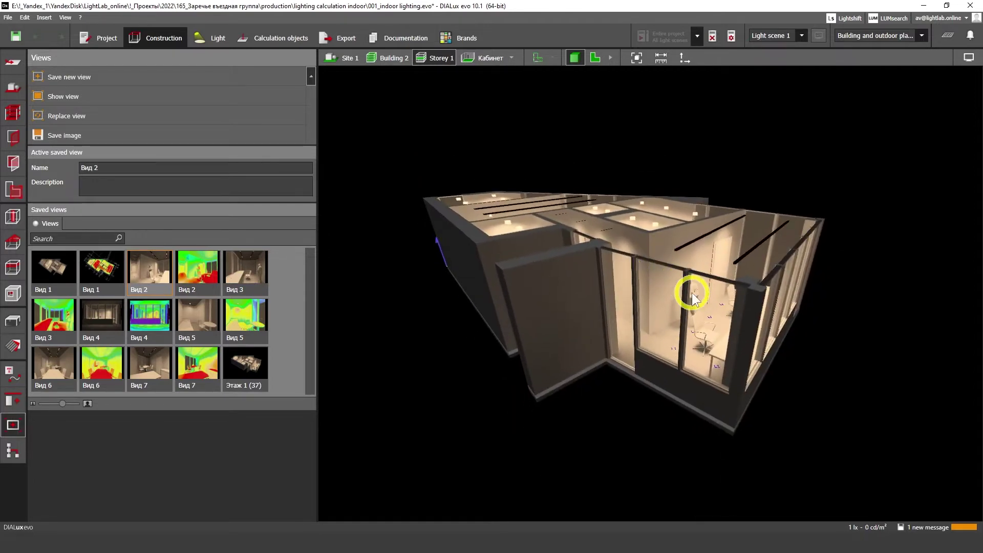
Start a plan import in the new DIALux evo window and copy the path of the folder "001_how to start and import dwg" from File Explorer
left_click(571, 515)
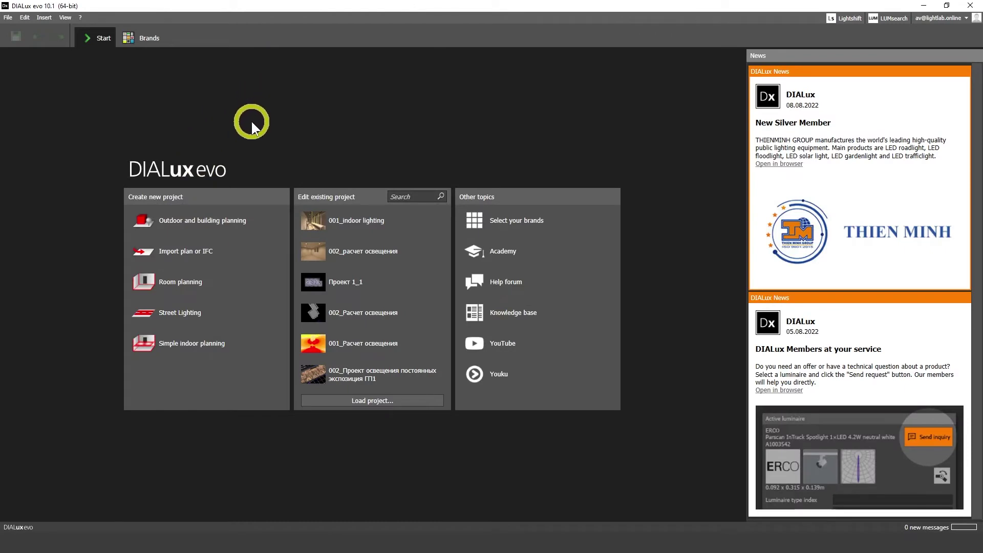
left_click(205, 252)
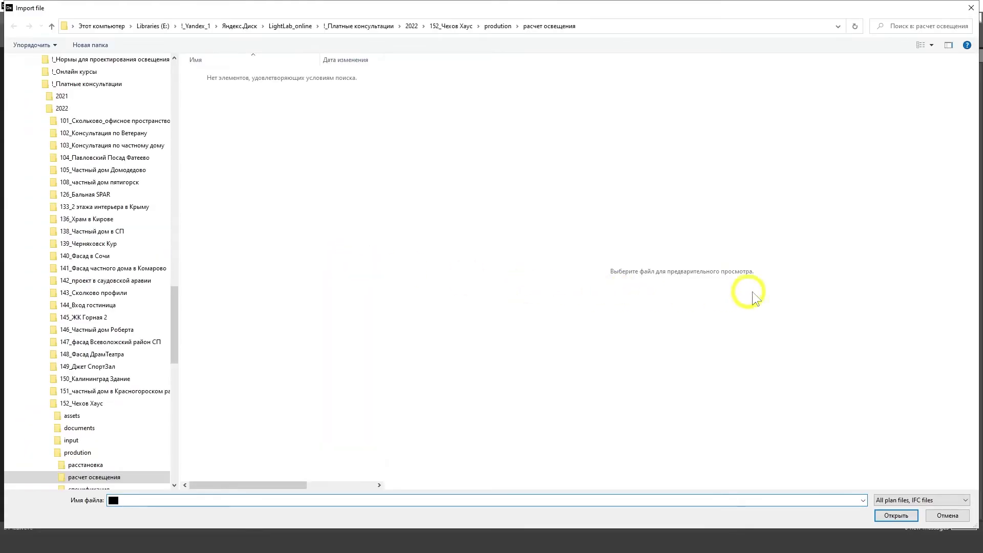
left_click(116, 533)
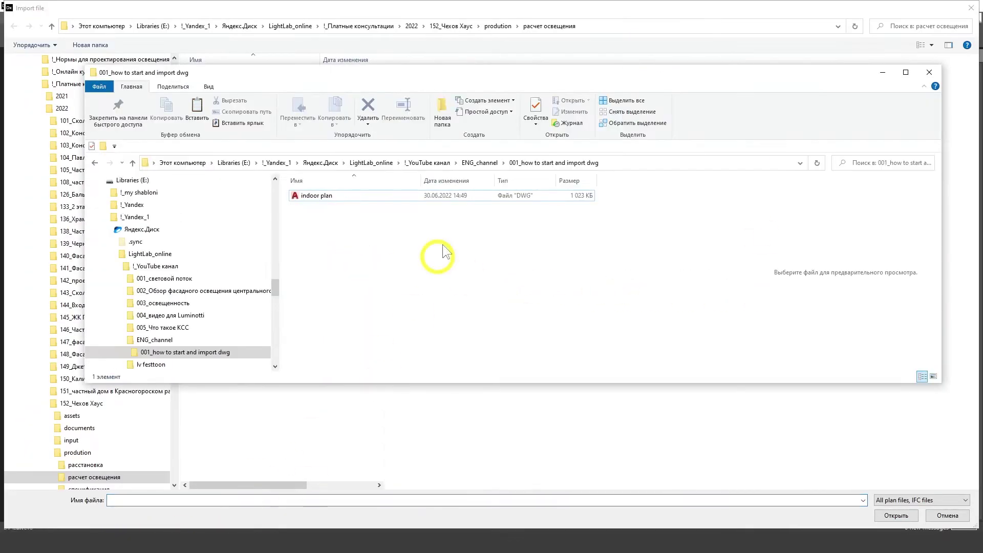
left_click(632, 164)
key("ctrl+c")
left_click(883, 72)
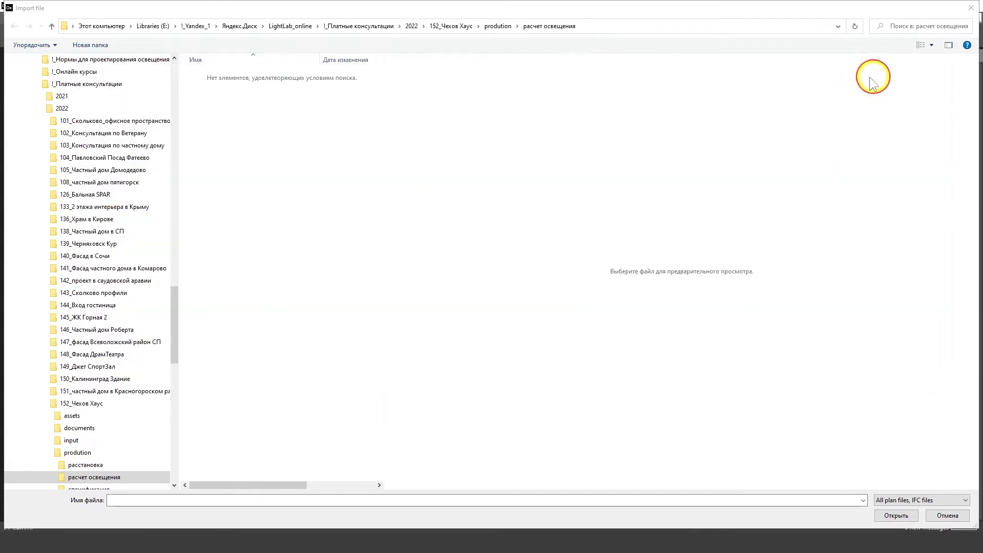
Go to the copied folder path in the import dialog and import the DWG file "indoor plan"
left_click(626, 25)
key("ctrl+v")
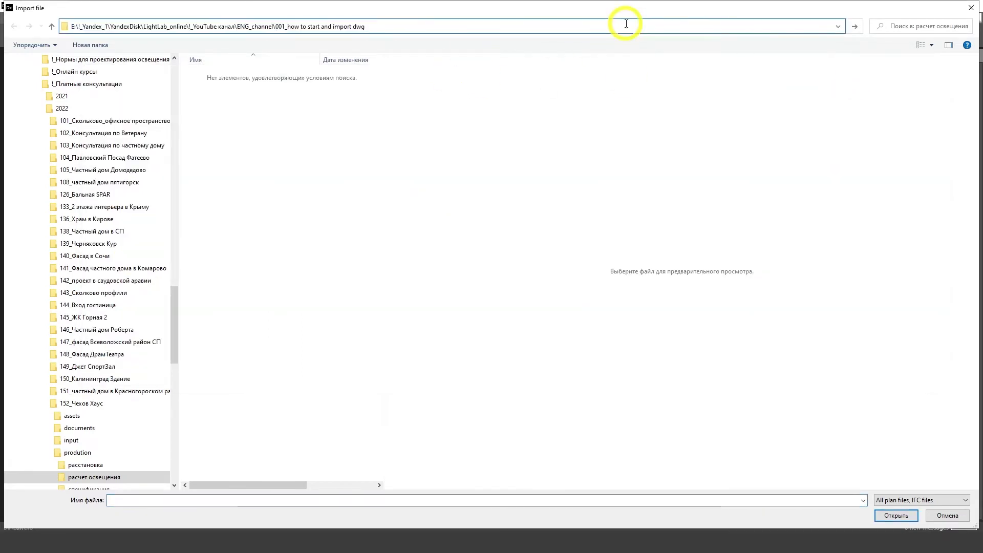
key("Return")
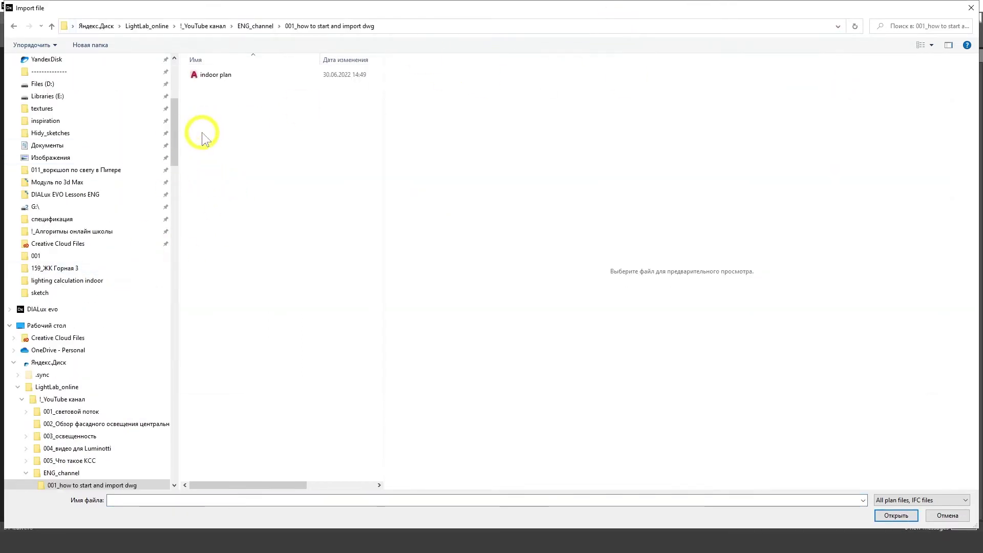
left_click(218, 75)
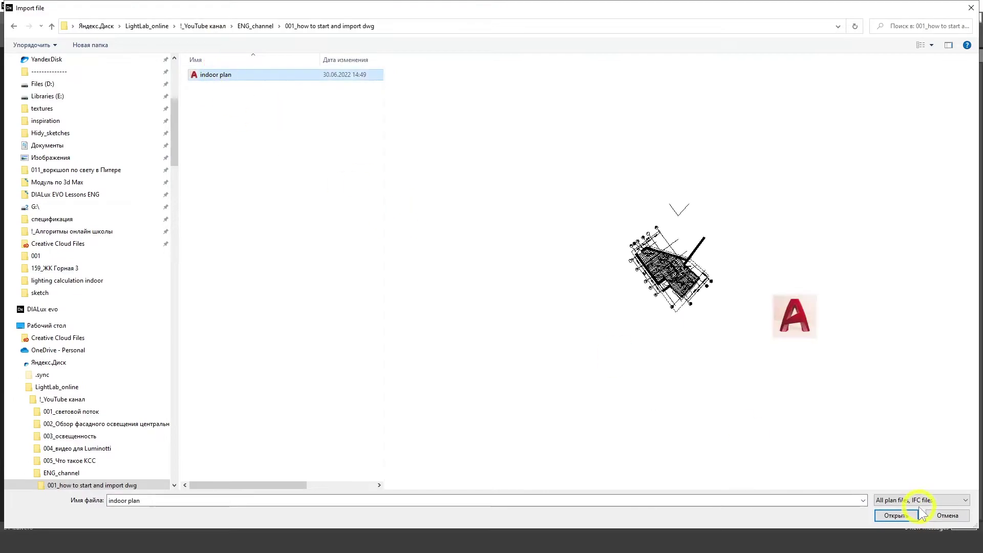
left_click(896, 515)
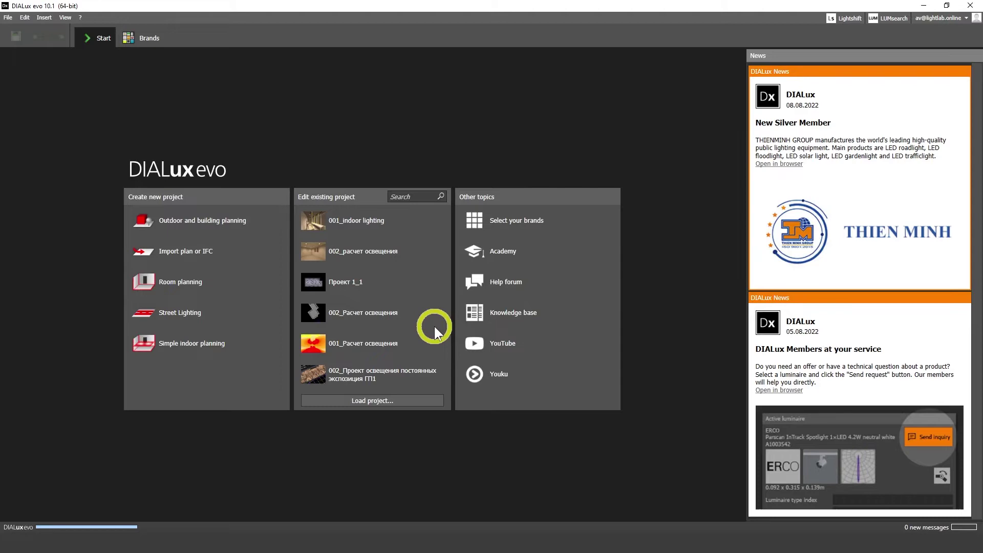
Switch to Telegram to view the Lighting Design International Community group, and return to DIALux evo
left_click(338, 532)
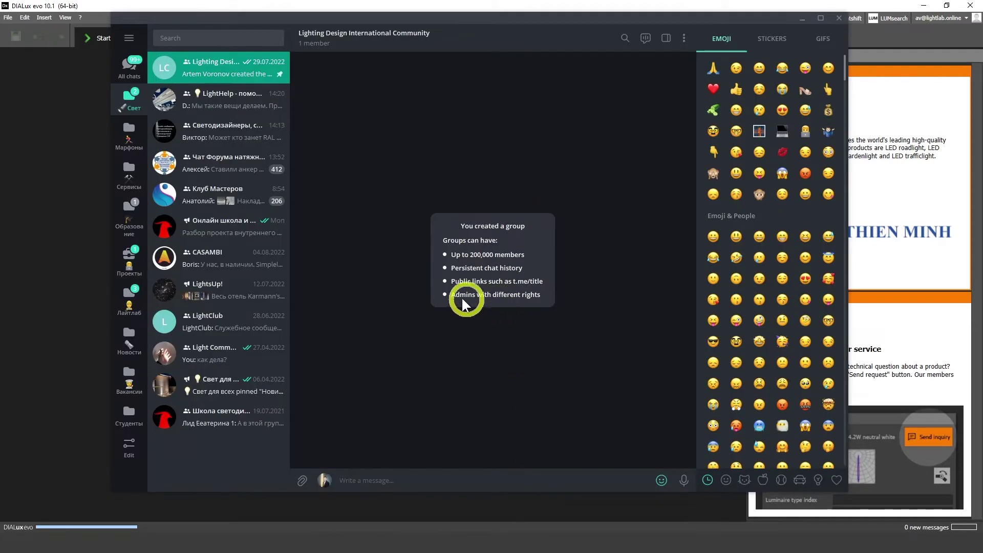
mouse_move(311, 44)
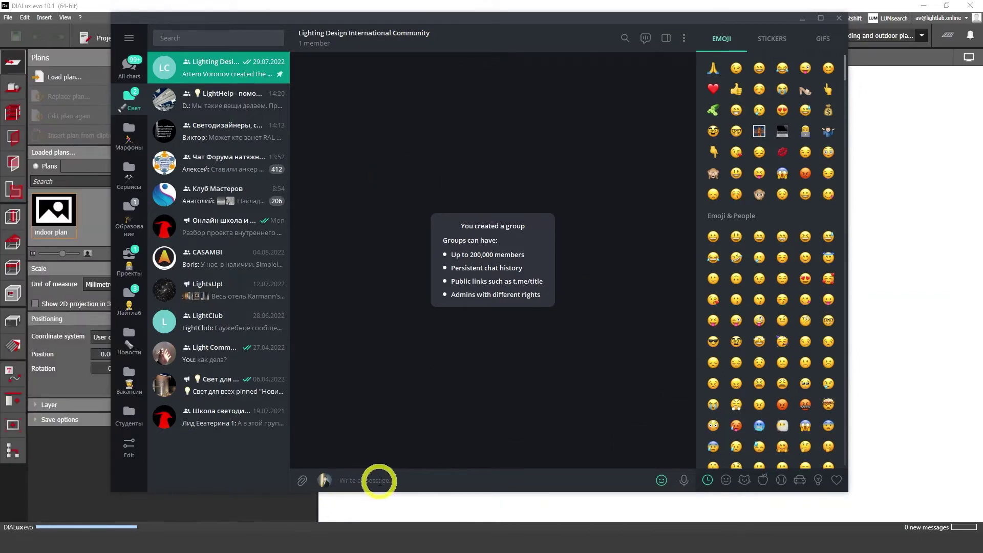
left_click(802, 17)
Place the plan's origin at the outer wall corner below the Серверная room, near axis 4, with the X-axis running horizontally
scroll(554, 306, "up", 2)
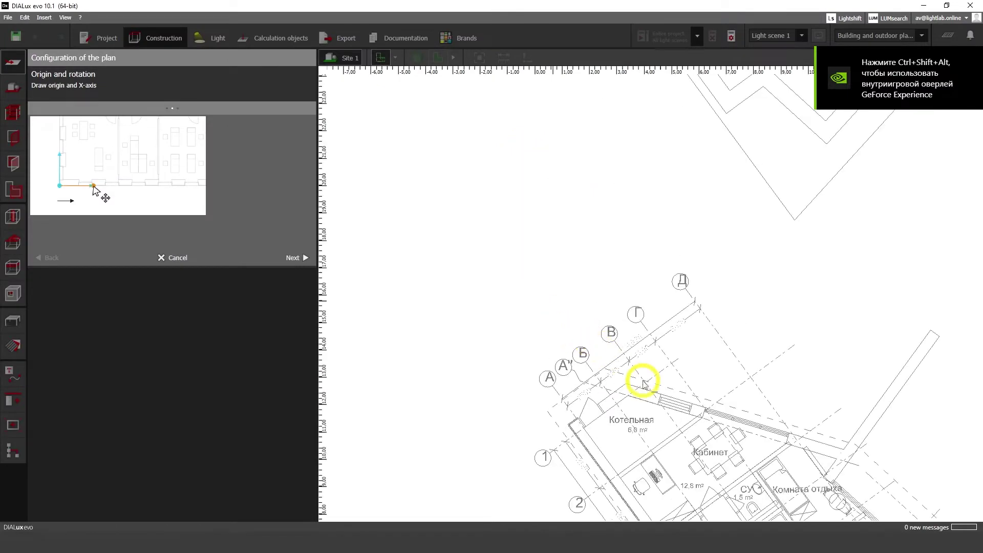
scroll(636, 384, "up", 3)
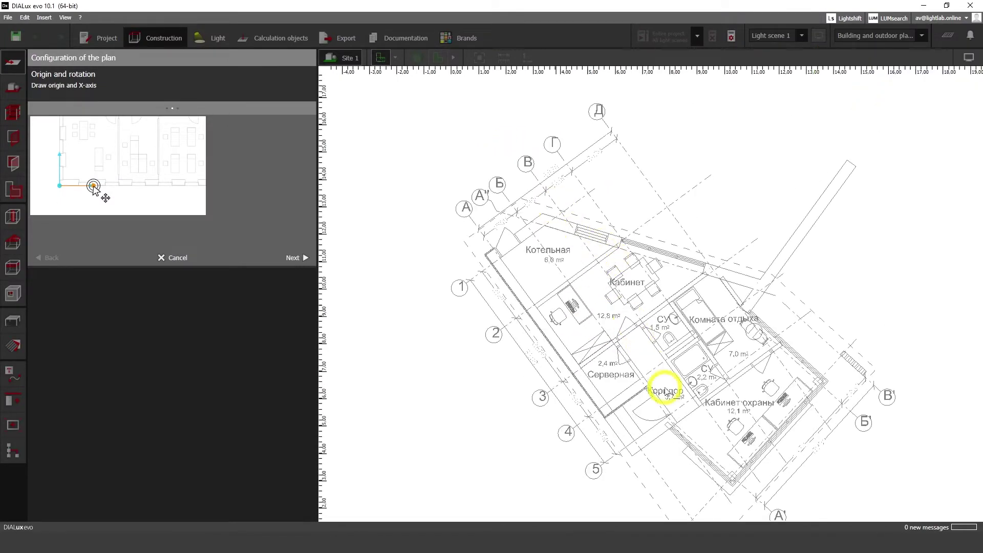
middle_click_drag(666, 390, 529, 310)
scroll(666, 361, "up", 2)
scroll(551, 289, "up", 1)
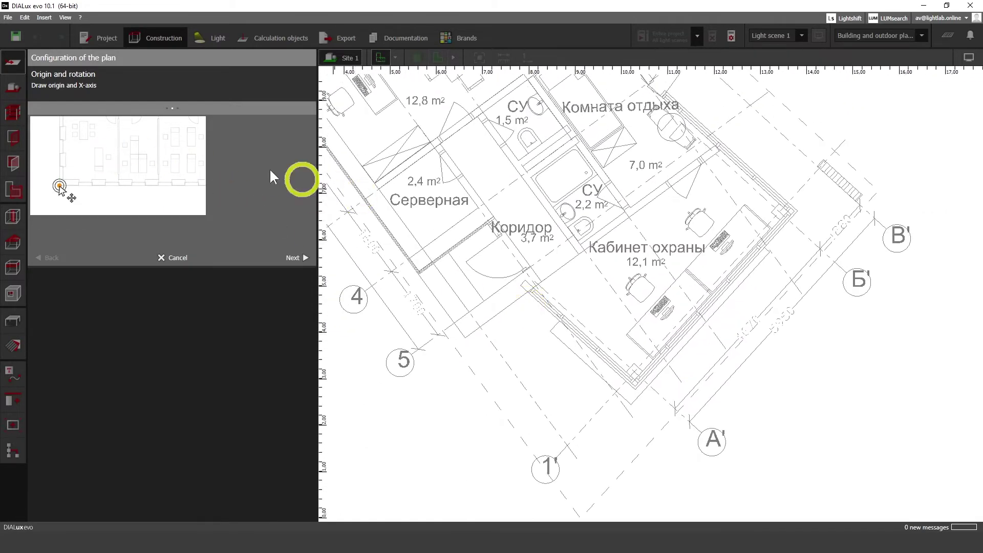
middle_click_drag(655, 374, 544, 268)
scroll(545, 284, "up", 2)
scroll(572, 272, "up", 2)
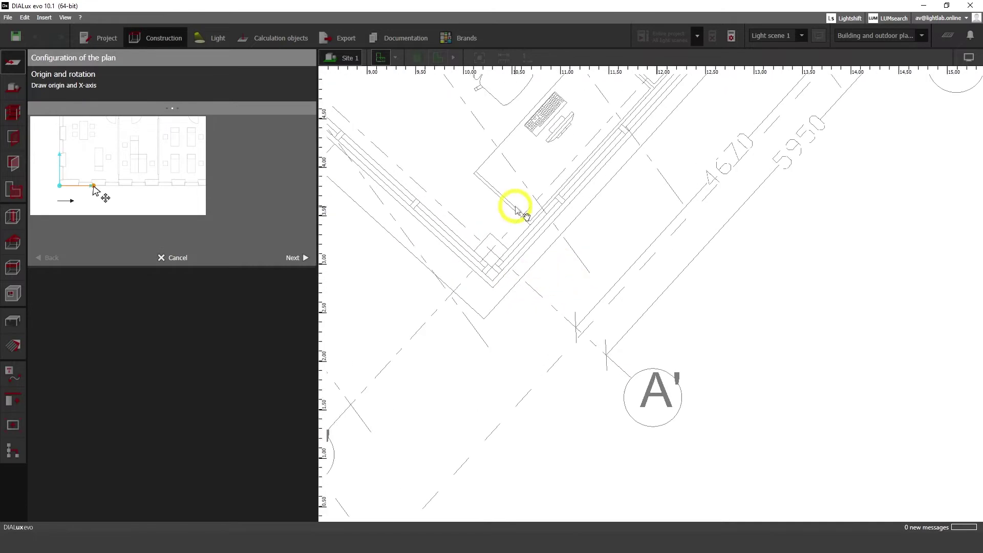
middle_click_drag(515, 206, 767, 443)
scroll(509, 303, "down", 4)
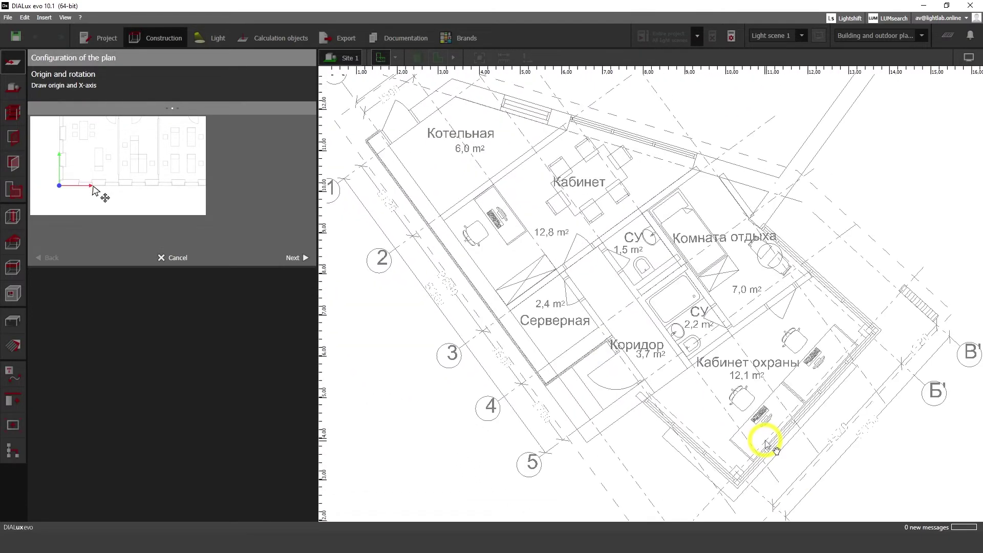
scroll(557, 419, "up", 15)
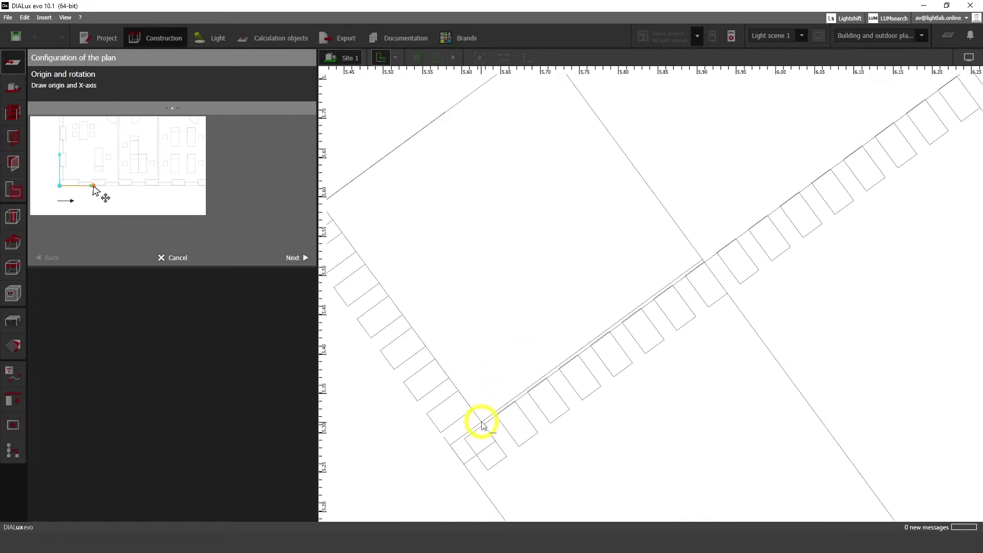
left_click(481, 422)
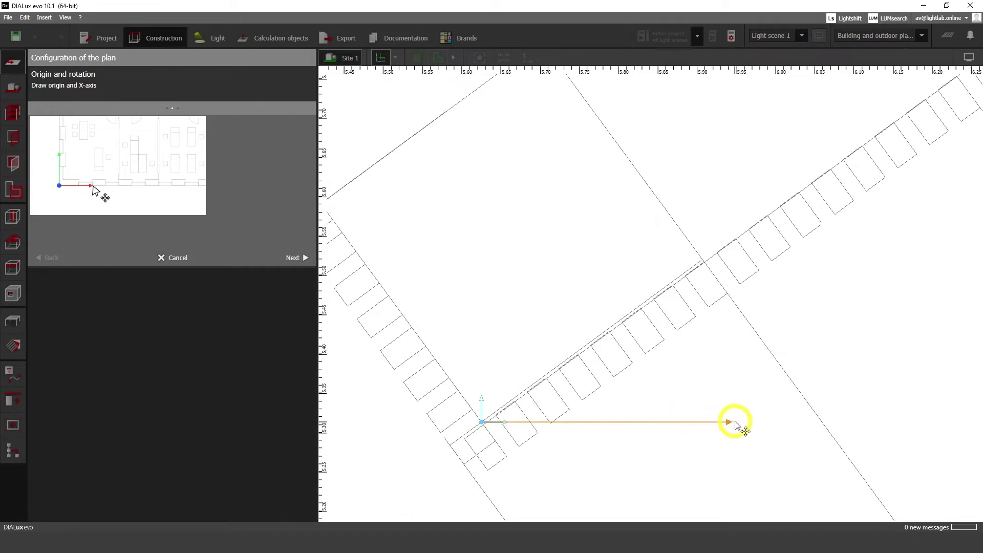
left_click(743, 425)
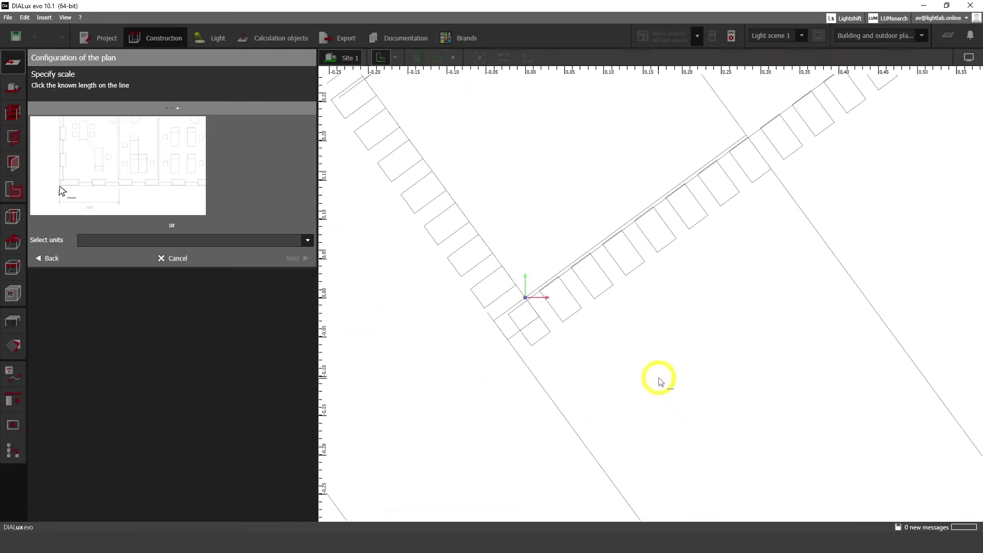
Set the plan's scale unit to Millimetres and finish the plan configuration
middle_click_drag(755, 288, 455, 357)
scroll(716, 295, "down", 10)
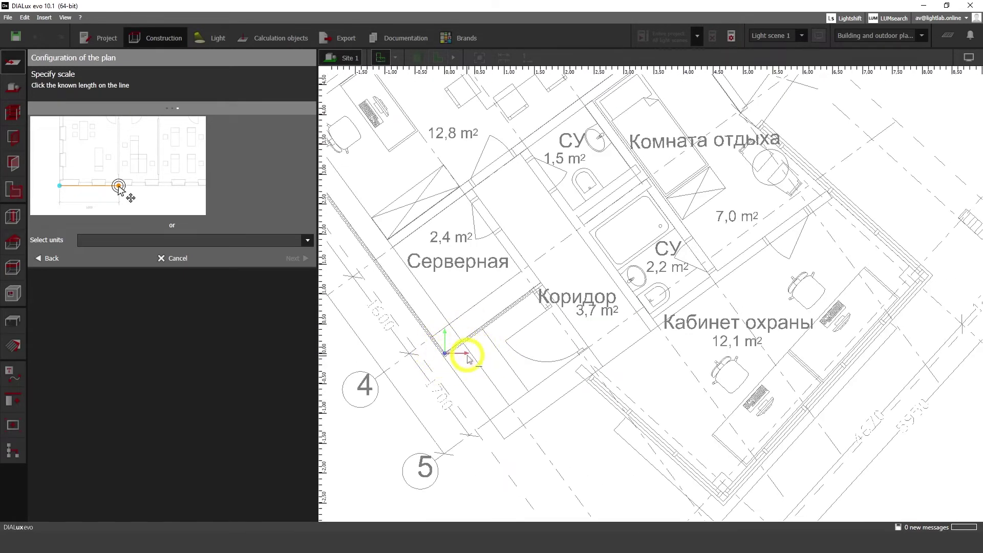
left_click(136, 244)
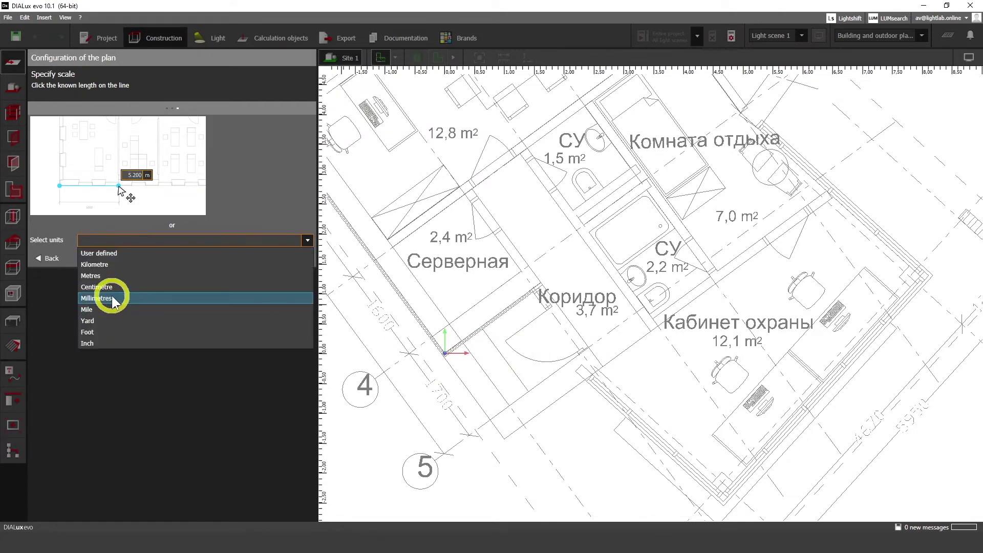
left_click(109, 299)
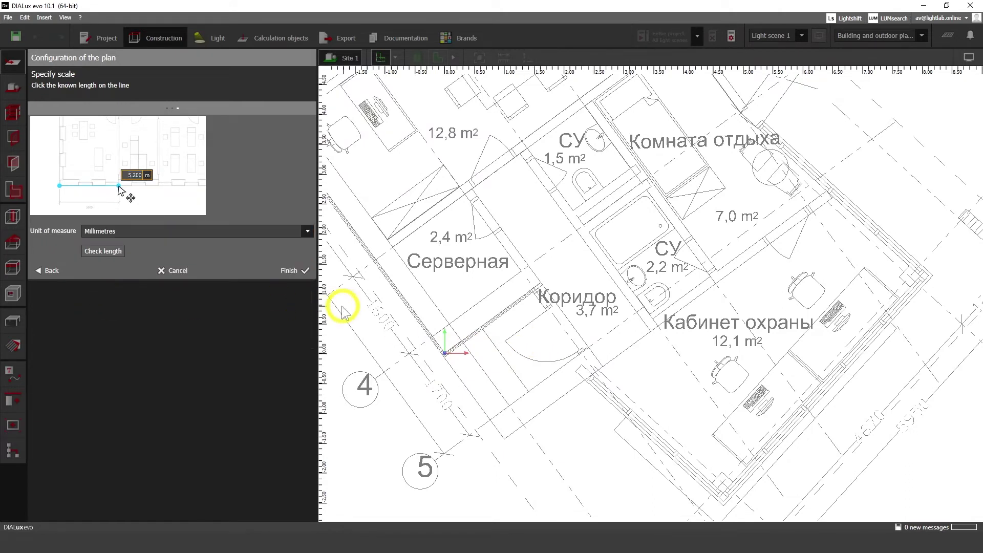
left_click(286, 269)
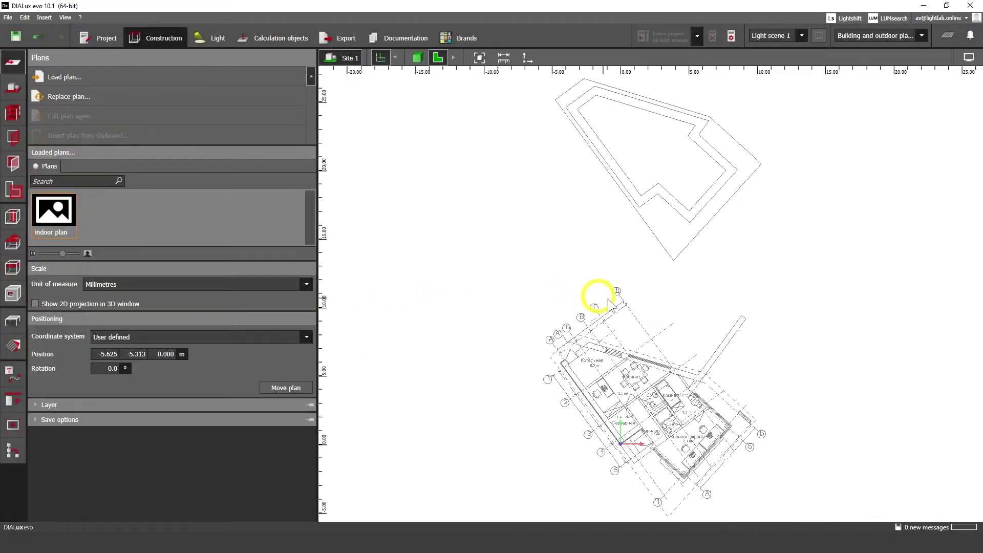
Measure the distance between axes 1 and 2 along the dimension line outside the Котельная wall to check the plan's scale
middle_click_drag(668, 381, 634, 292)
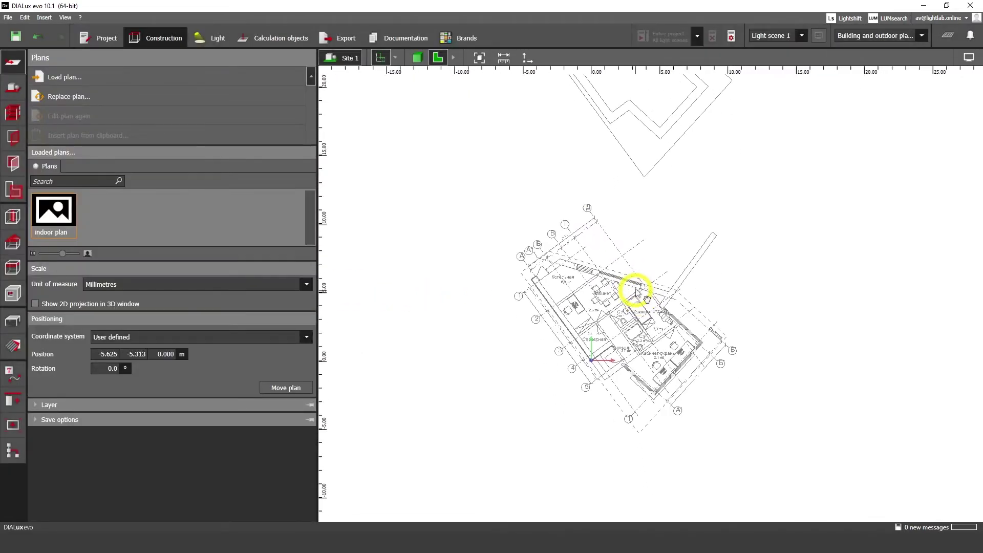
scroll(652, 358, "up", 3)
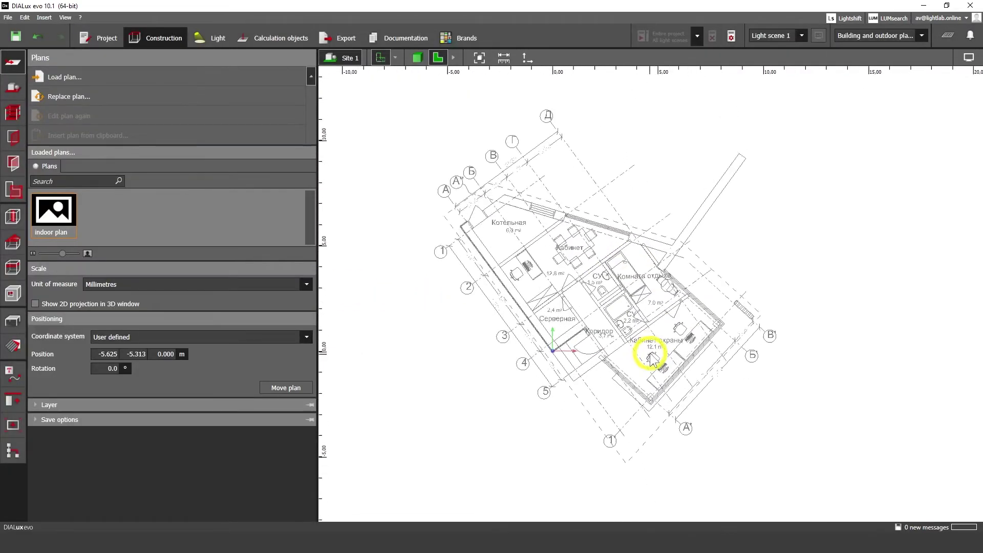
left_click(503, 56)
scroll(641, 310, "up", 6)
middle_click_drag(629, 335, 655, 204)
scroll(515, 336, "down", 3)
middle_click_drag(545, 226, 535, 327)
scroll(536, 327, "down", 3)
scroll(414, 266, "up", 6)
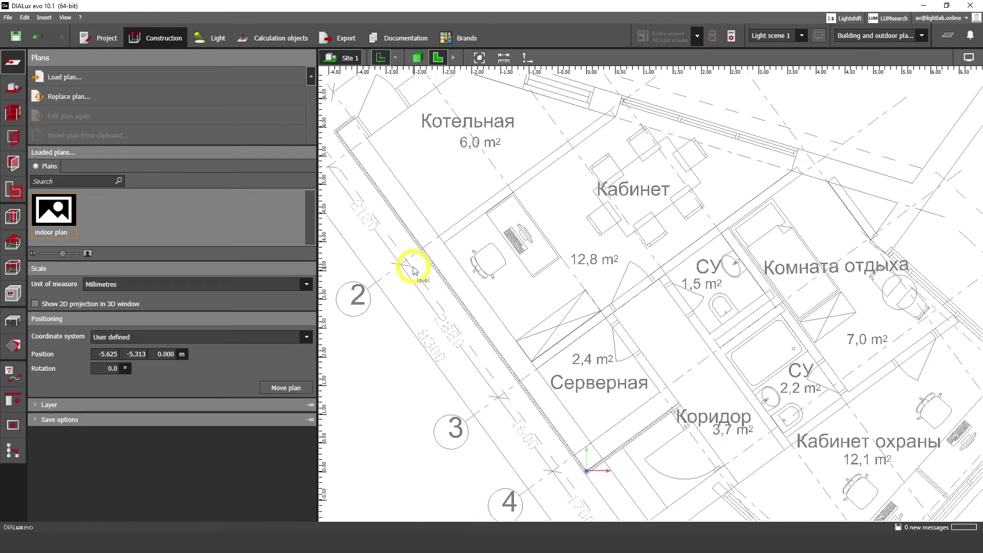
middle_click_drag(391, 198, 539, 237)
scroll(512, 238, "up", 3)
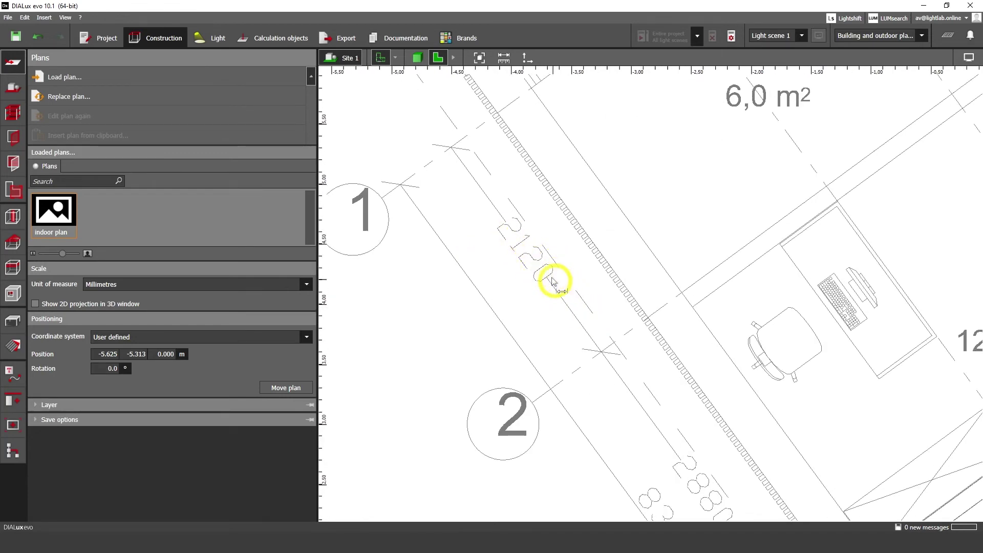
mouse_move(556, 252)
middle_mouse_down()
mouse_move(522, 222)
mouse_move(546, 251)
middle_mouse_up()
scroll(441, 160, "up", 2)
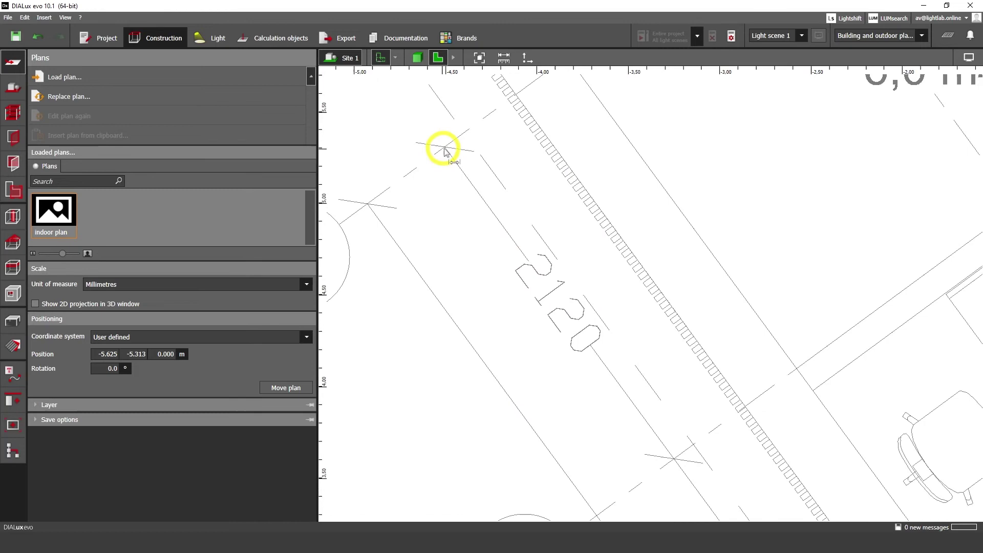
left_click_drag(444, 147, 486, 228)
scroll(512, 237, "down", 2)
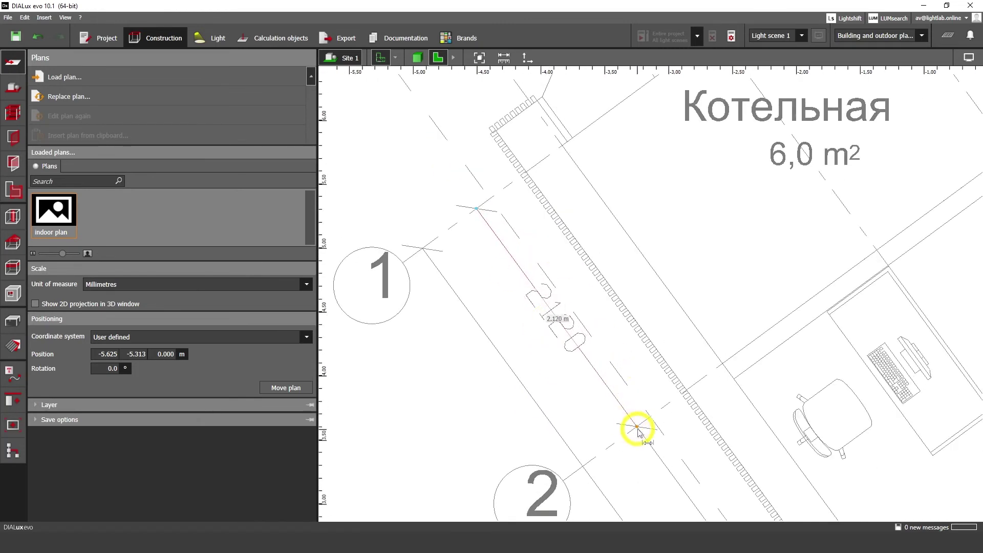
scroll(585, 336, "up", 2)
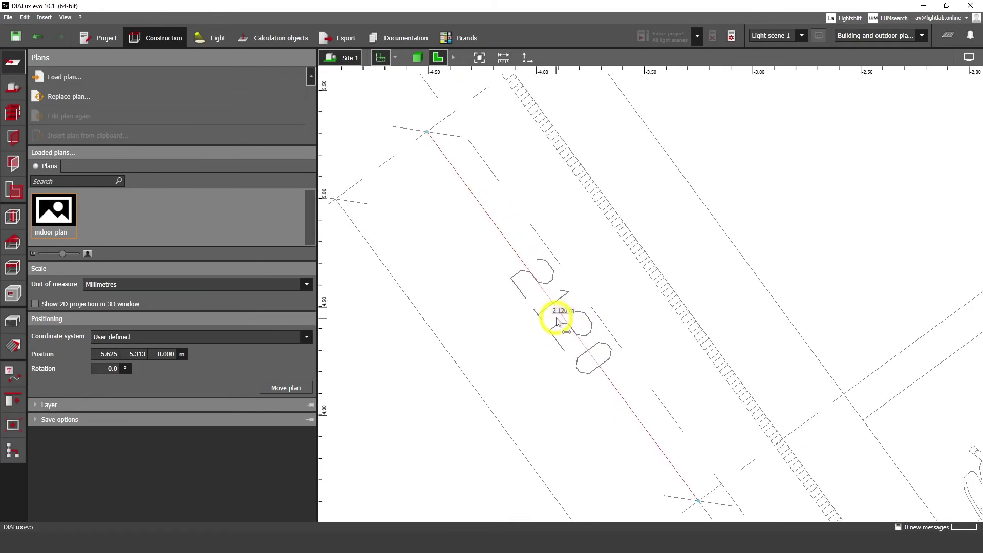
scroll(558, 321, "down", 8)
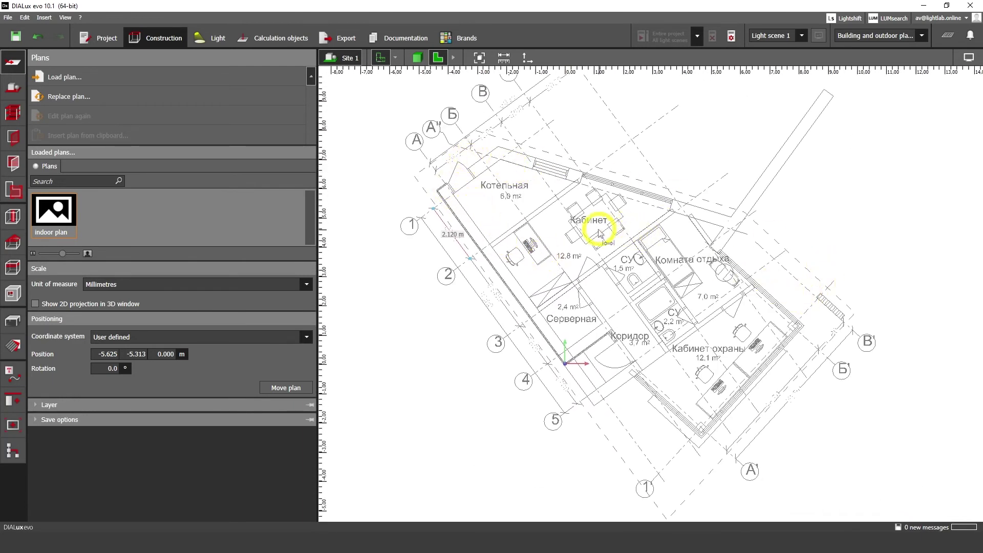
right_click_drag(653, 269, 487, 219)
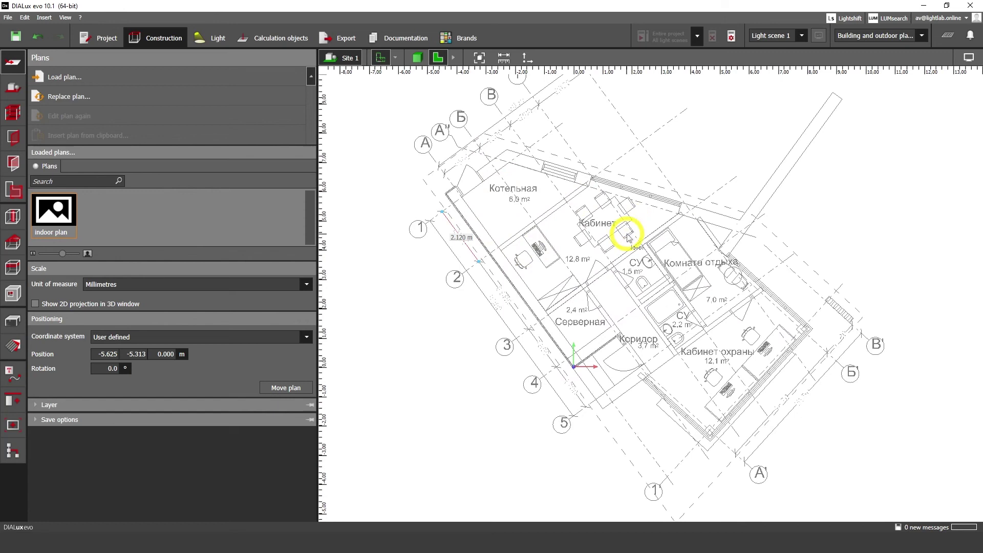
mouse_move(645, 229)
middle_mouse_down()
mouse_move(630, 242)
mouse_move(630, 234)
middle_mouse_up()
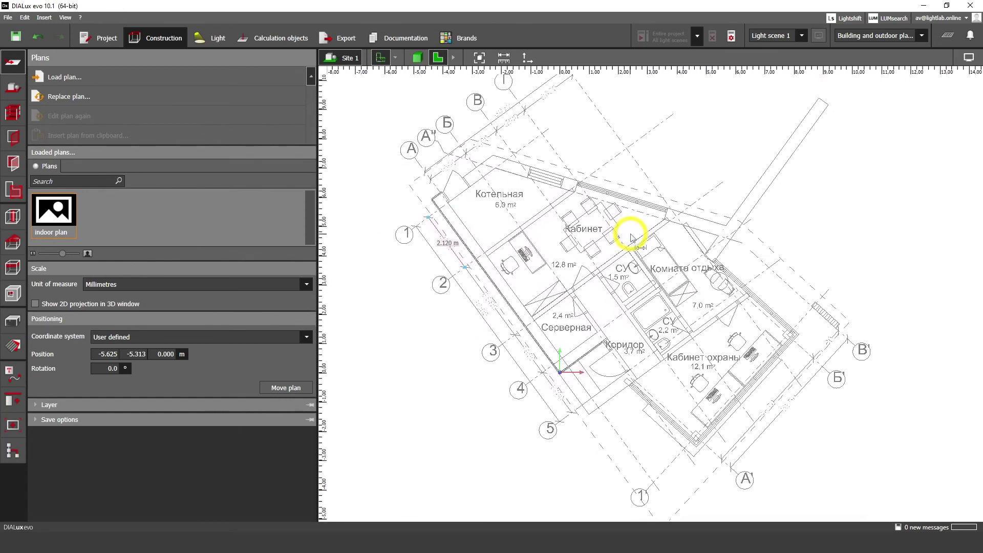